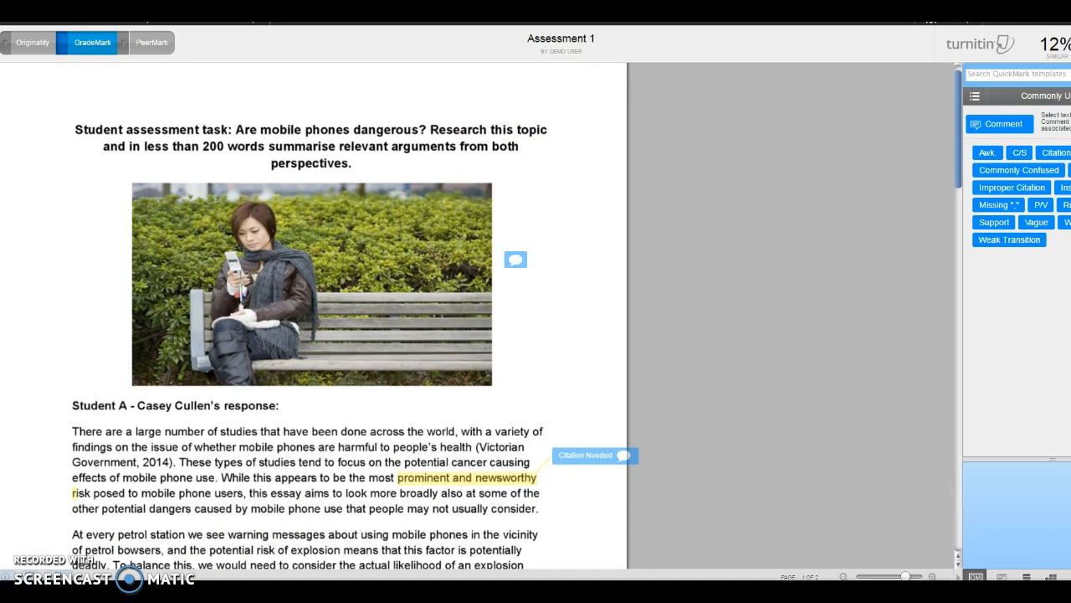
Step: Switch to PowerPoint and go through the slides on the originality report, its filters and "Grademark view: ad hoc in text marks"
mouse_move(80, 591)
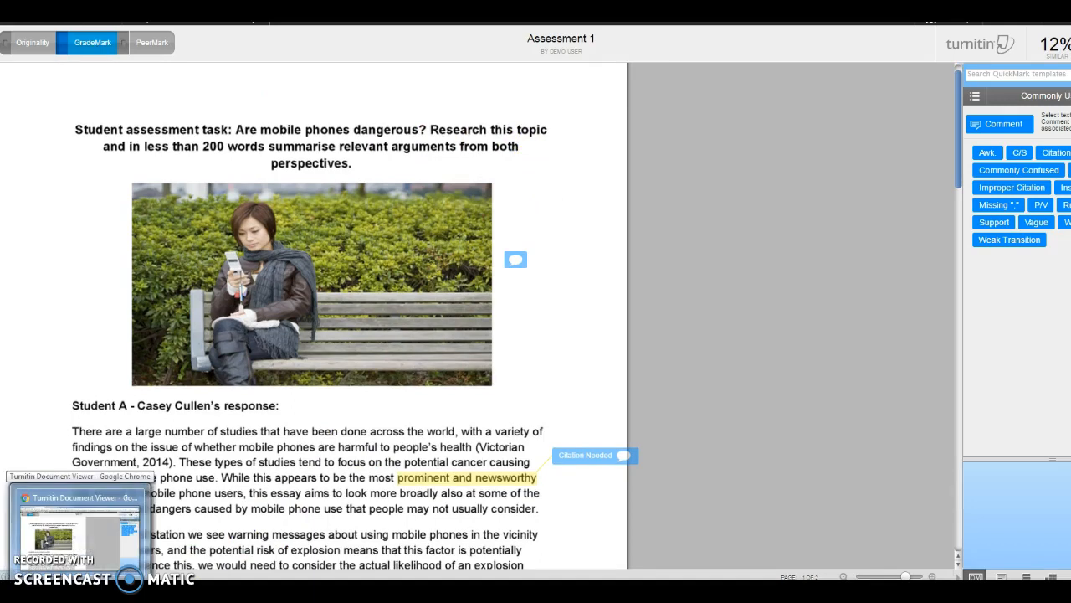
left_click(109, 590)
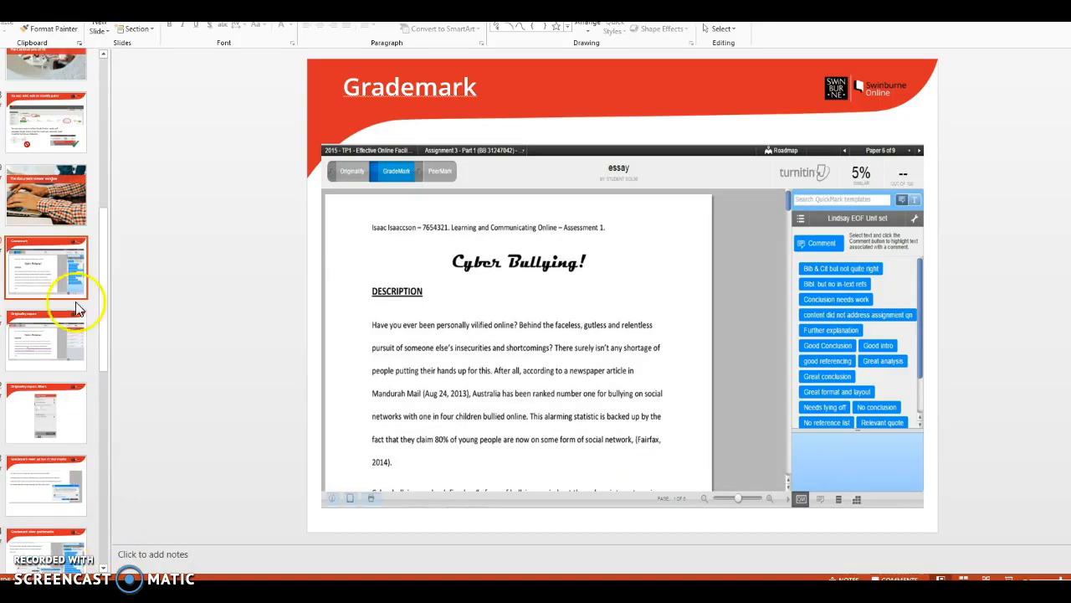
left_click(39, 348)
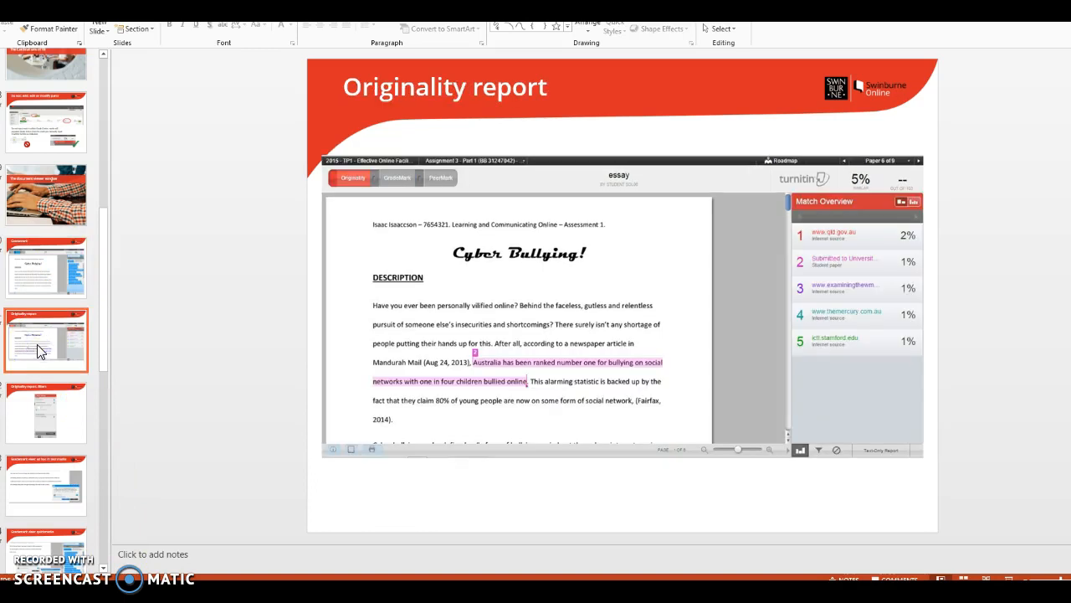
left_click(36, 406)
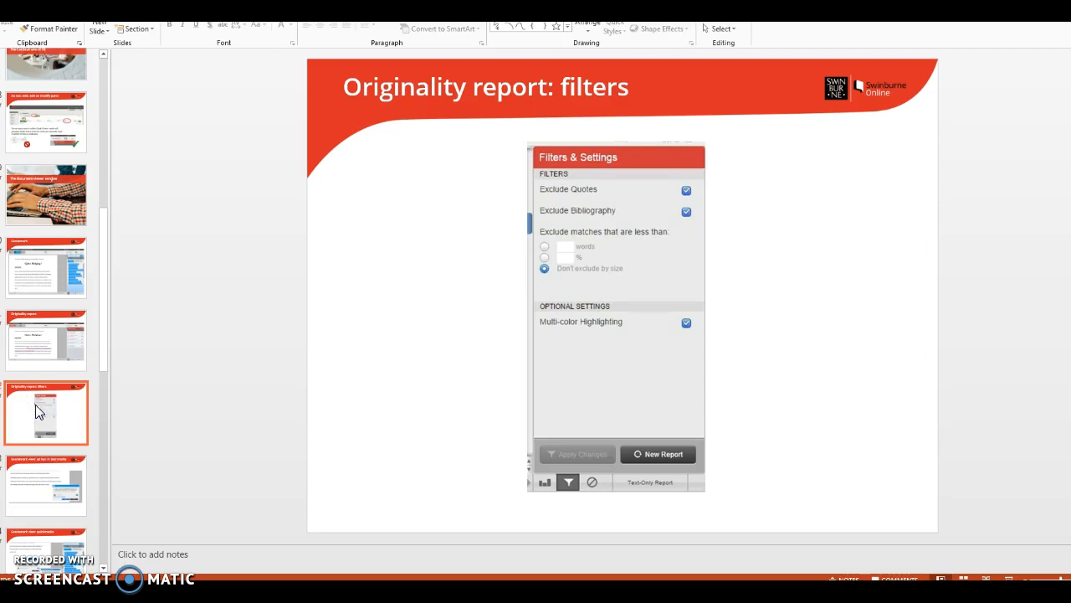
left_click(37, 490)
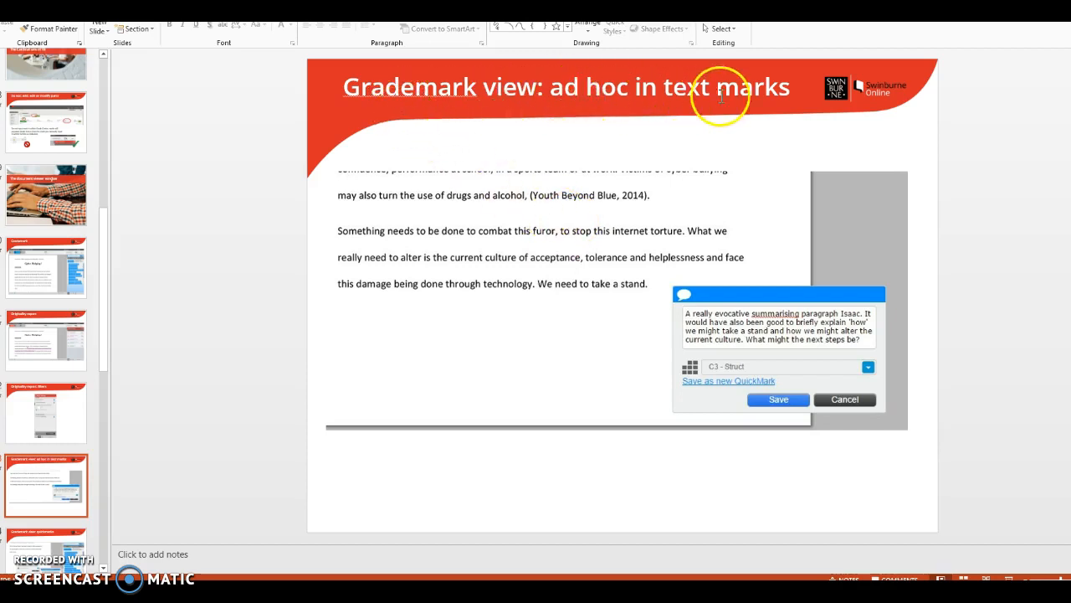
Step: Switch to the Turnitin viewer, place a new comment on the photo and move it to the page margin near the photo's upper right corner
mouse_move(155, 593)
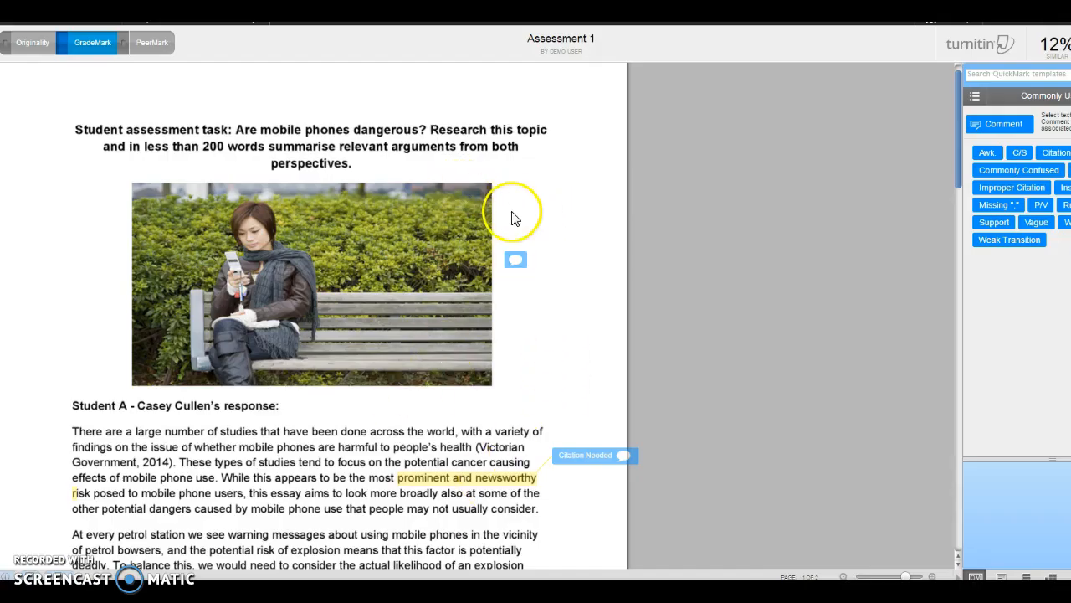
left_click(1004, 124)
left_click(979, 125)
left_click_drag(975, 124, 454, 204)
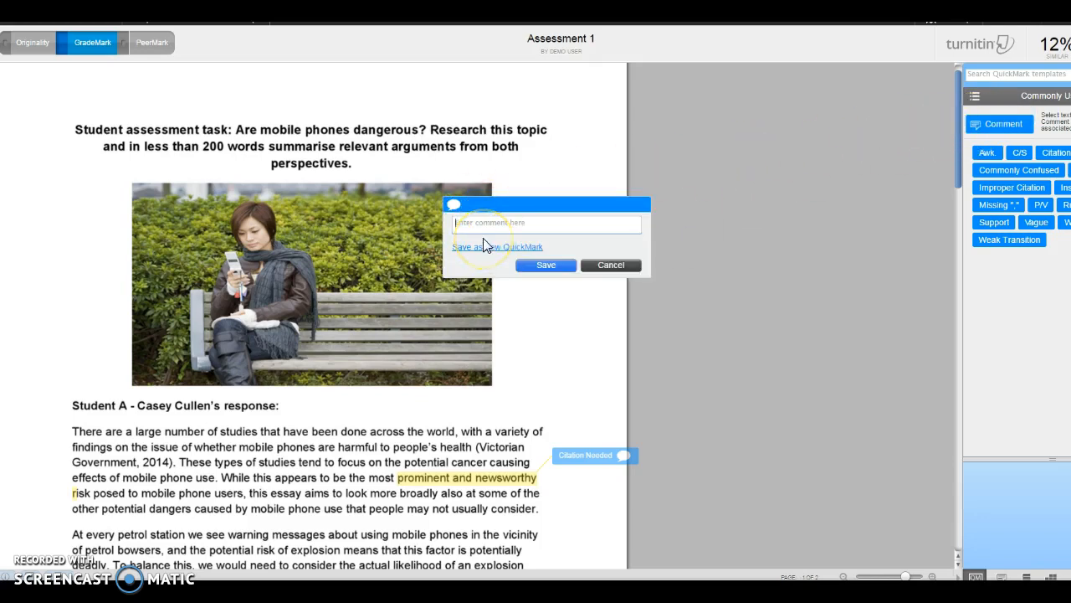
left_click(507, 203)
left_click_drag(507, 203, 567, 173)
Step: Save the new comment with the text "xxx" and reposition it in the left page margin beside the photo
left_click(542, 193)
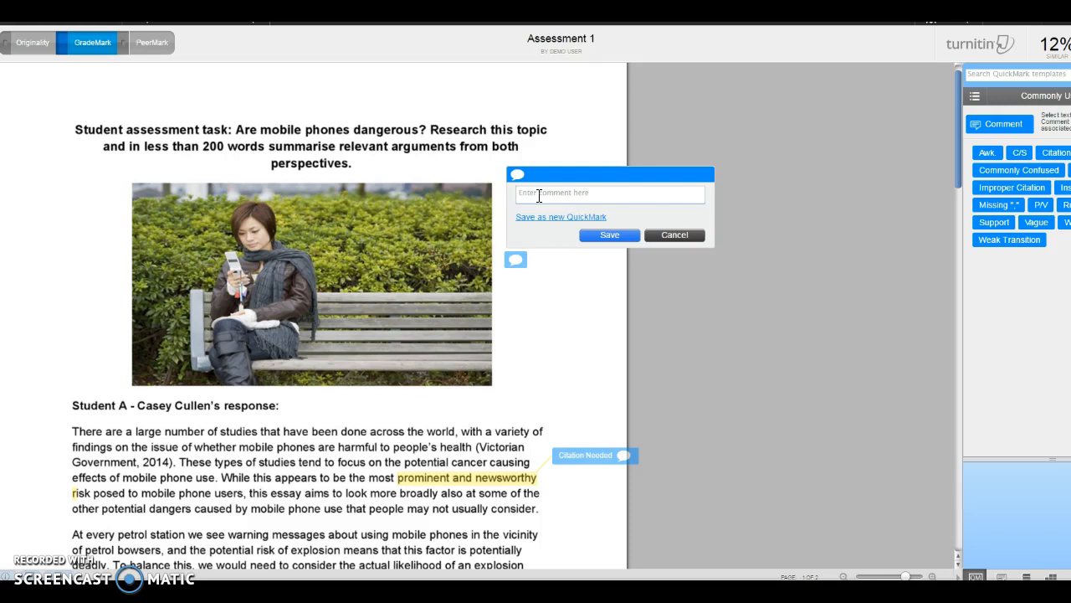
type("xxx")
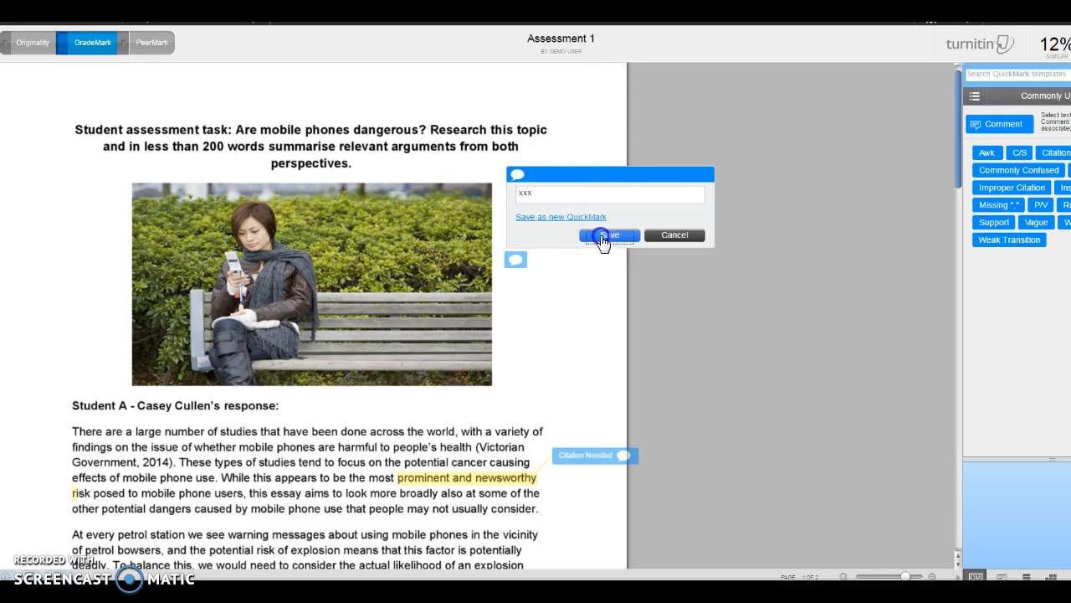
left_click(606, 235)
left_click(517, 174)
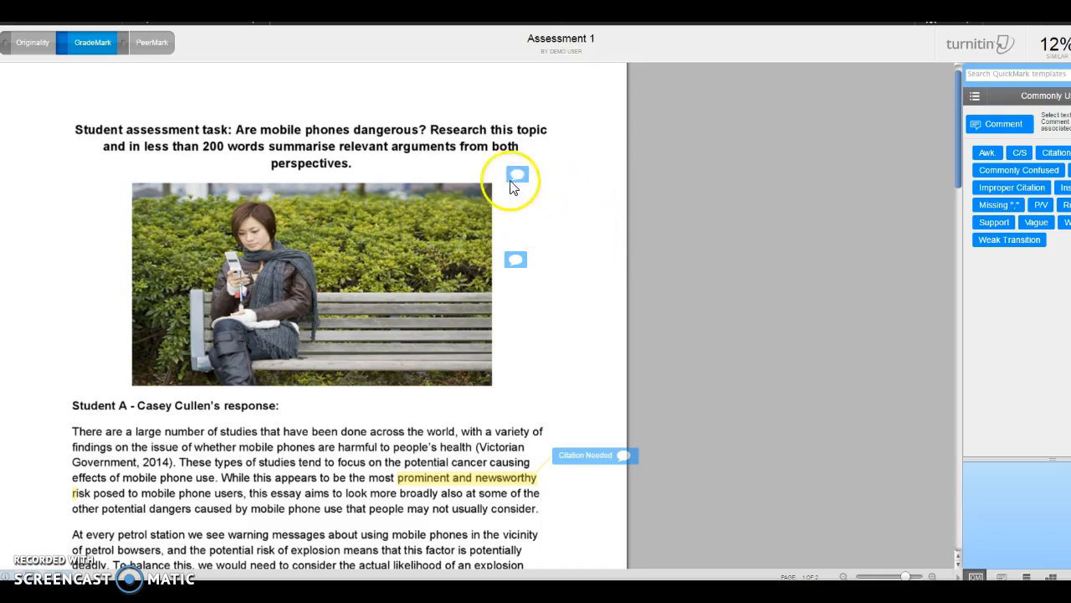
mouse_move(541, 174)
left_mouse_down()
mouse_move(299, 184)
mouse_move(34, 254)
mouse_move(61, 262)
left_mouse_up()
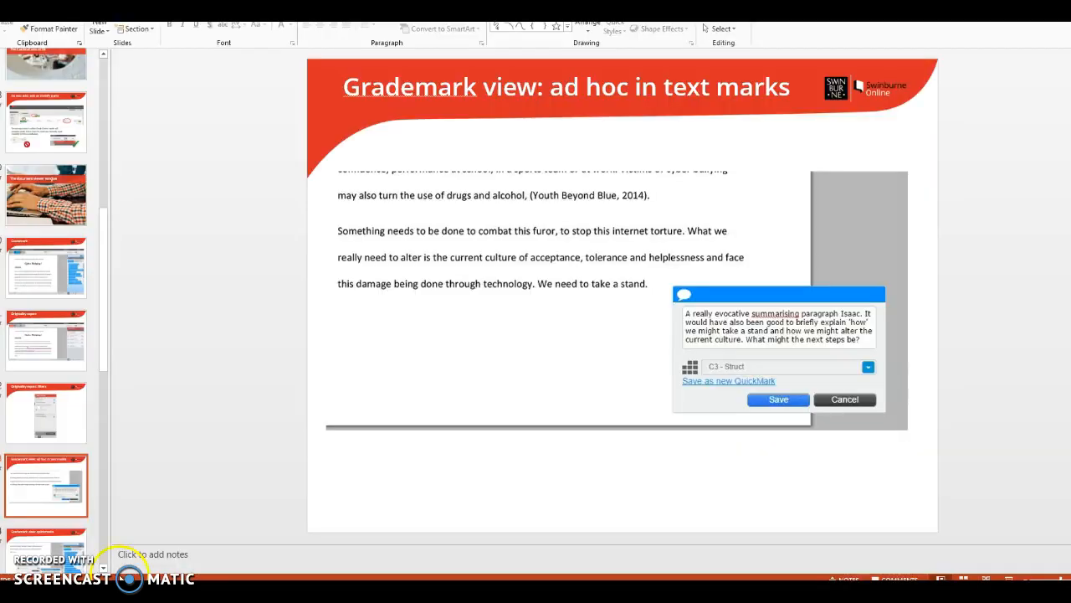
Step: Show the "Grademark view: quickmarks" slide in PowerPoint, and mark "usually consider" in the Turnitin paper with the Citation Needed QuickMark
left_click(44, 553)
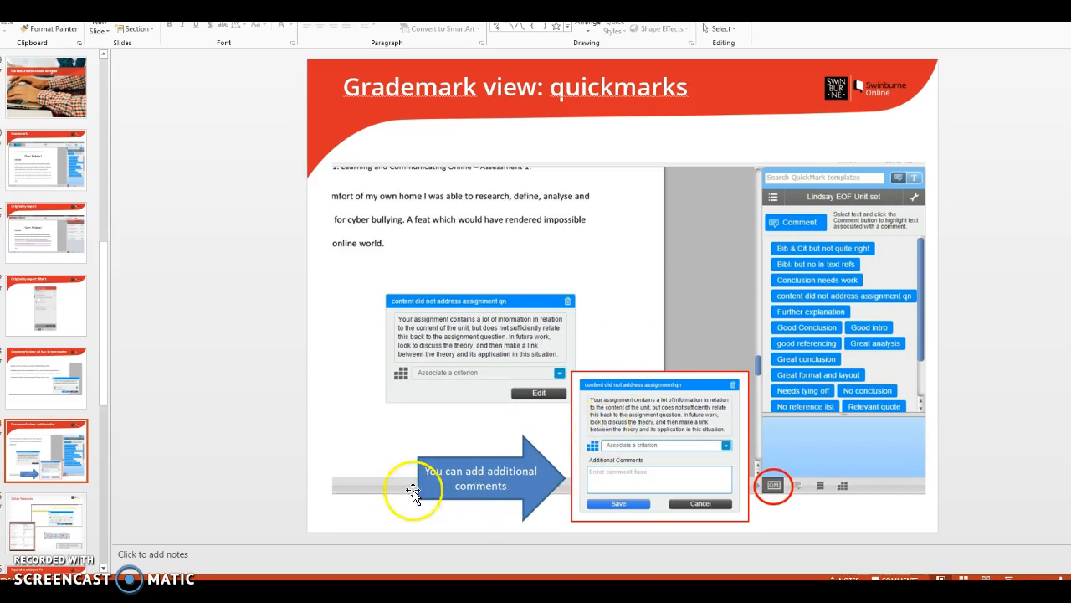
left_click(80, 589)
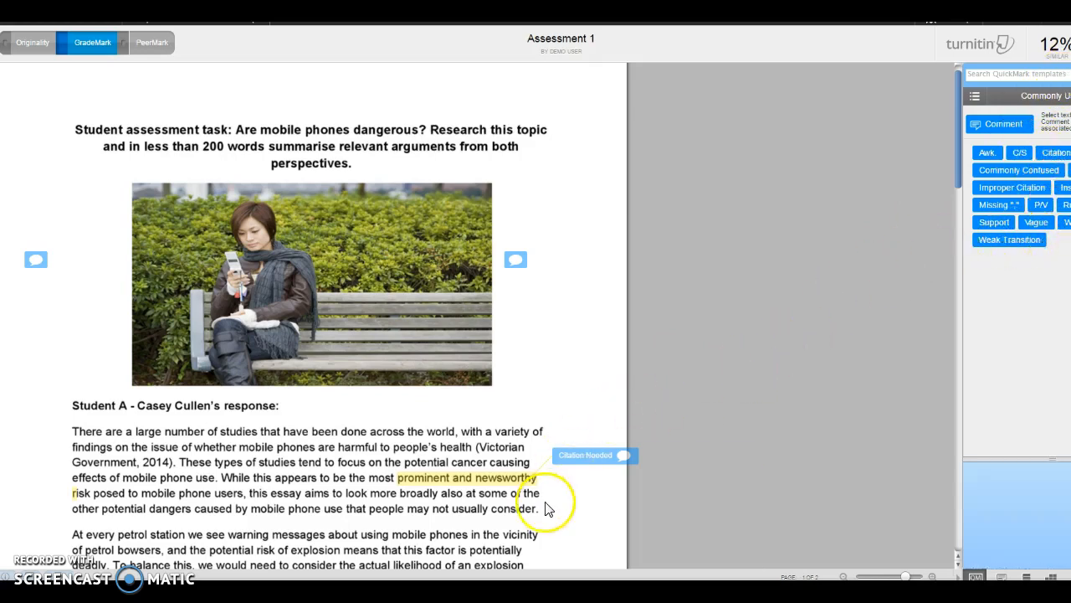
left_click_drag(538, 514, 457, 516)
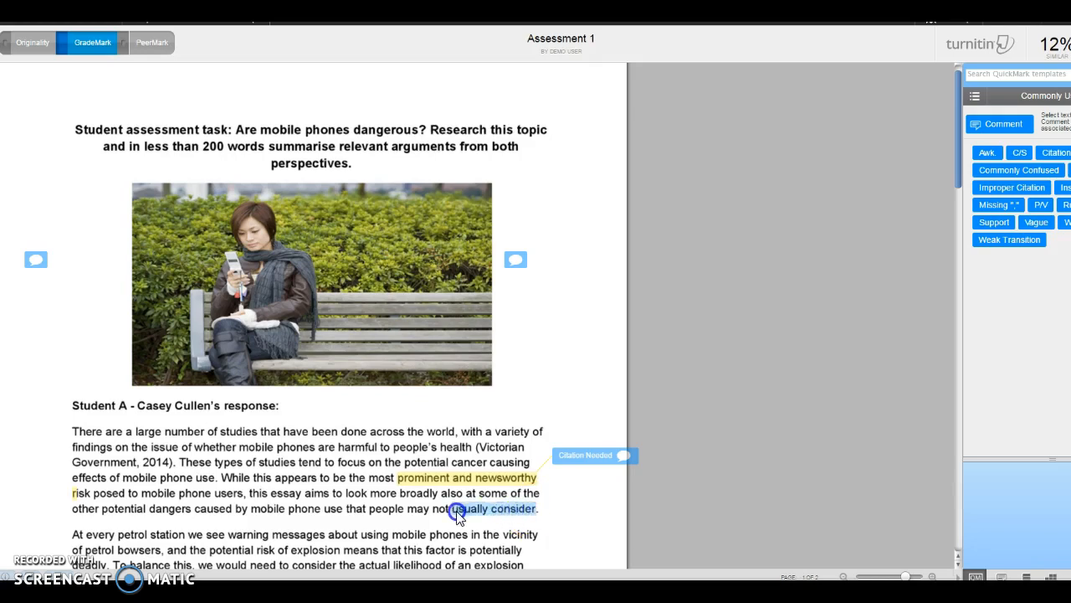
left_click(1055, 156)
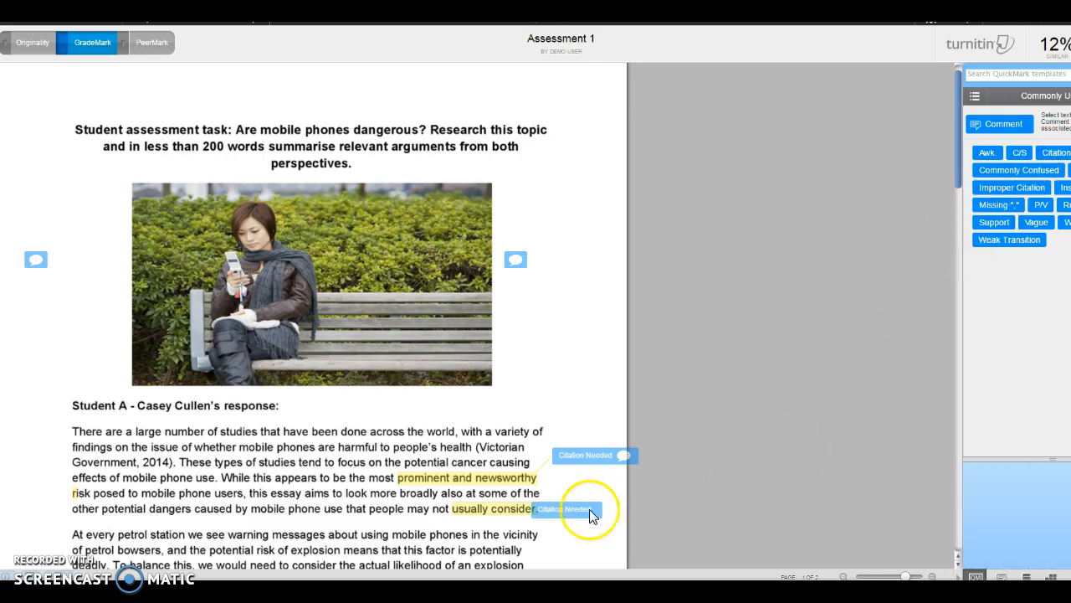
Step: Add the additional comment "xxx" to the Citation Needed mark on "usually consider"
mouse_move(585, 509)
scroll(698, 452, "down", 1)
mouse_move(586, 437)
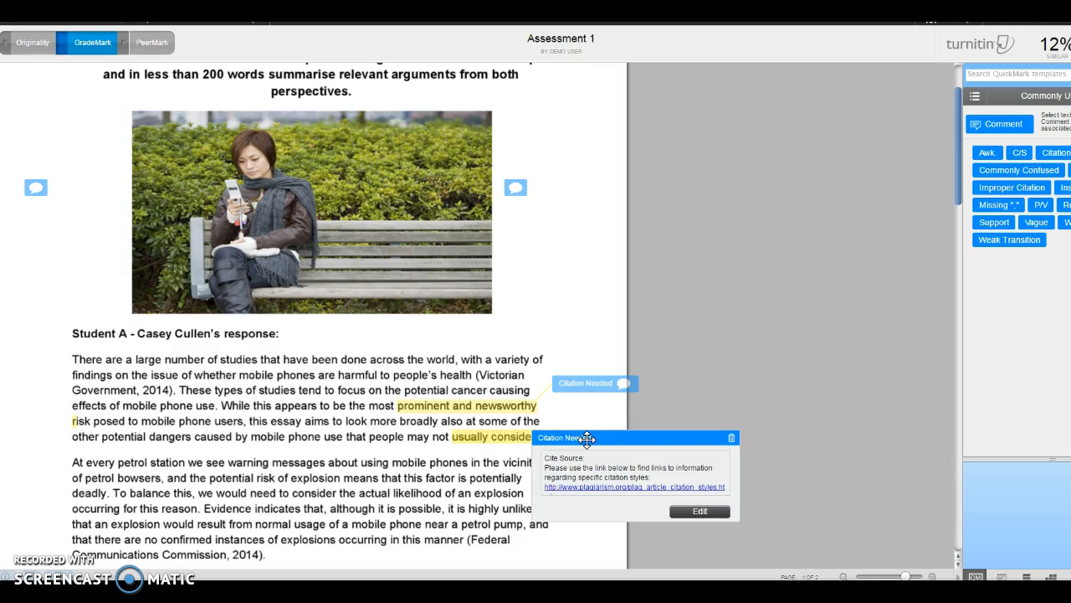
left_click(693, 510)
left_click(597, 525)
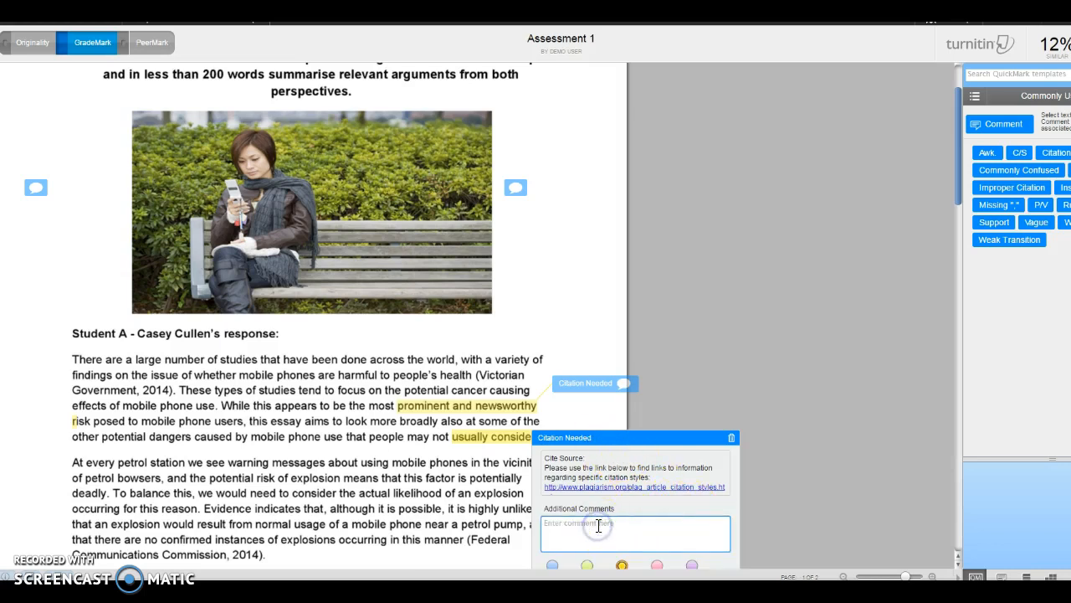
type("xxx")
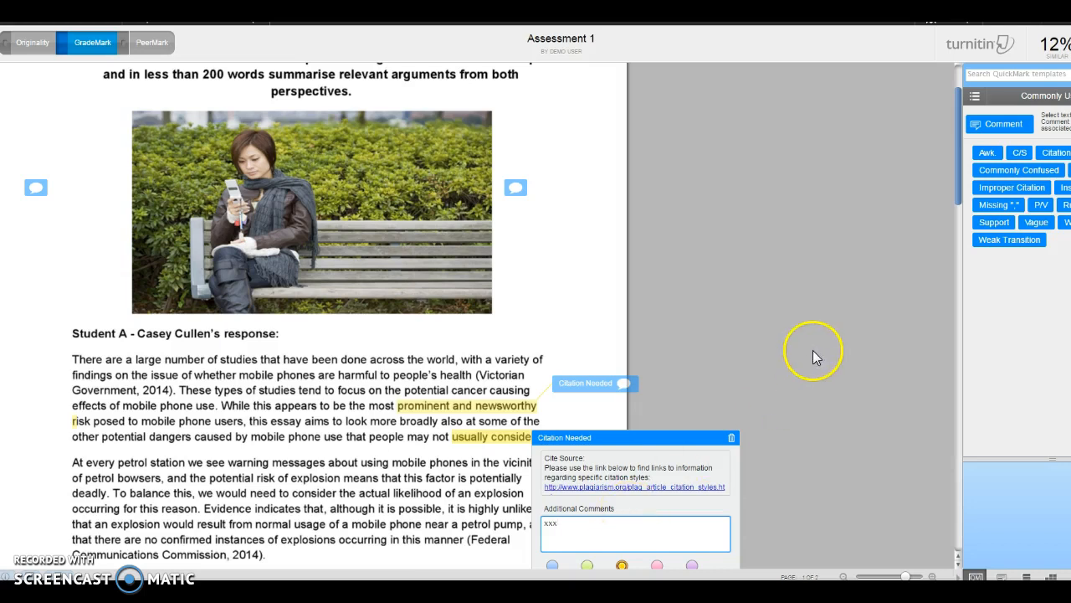
scroll(813, 350, "down", 1)
left_click(583, 516)
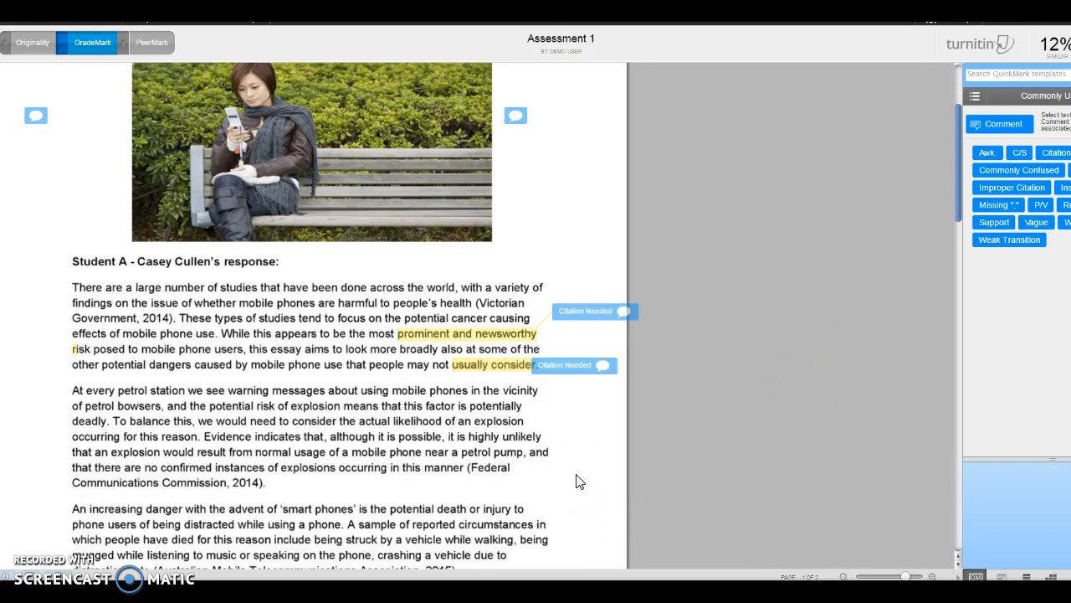
Step: Place a new blank comment in the right page margin beside the petrol station paragraph
mouse_move(564, 310)
left_click(1000, 126)
left_click_drag(382, 306, 627, 416)
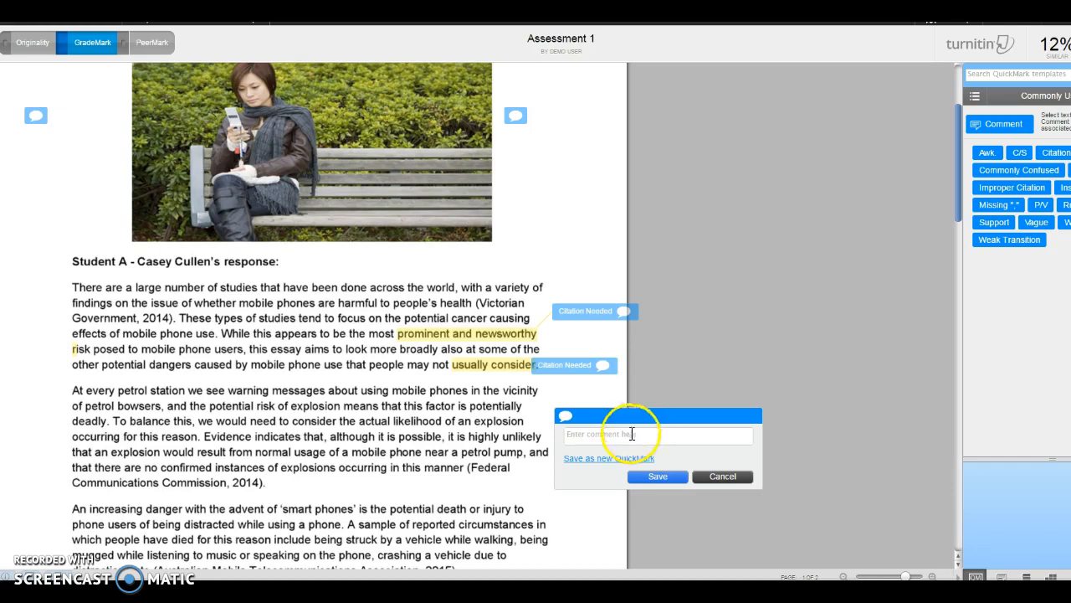
Step: Switch to PowerPoint and show the "Other features" slide
key("alt+Tab")
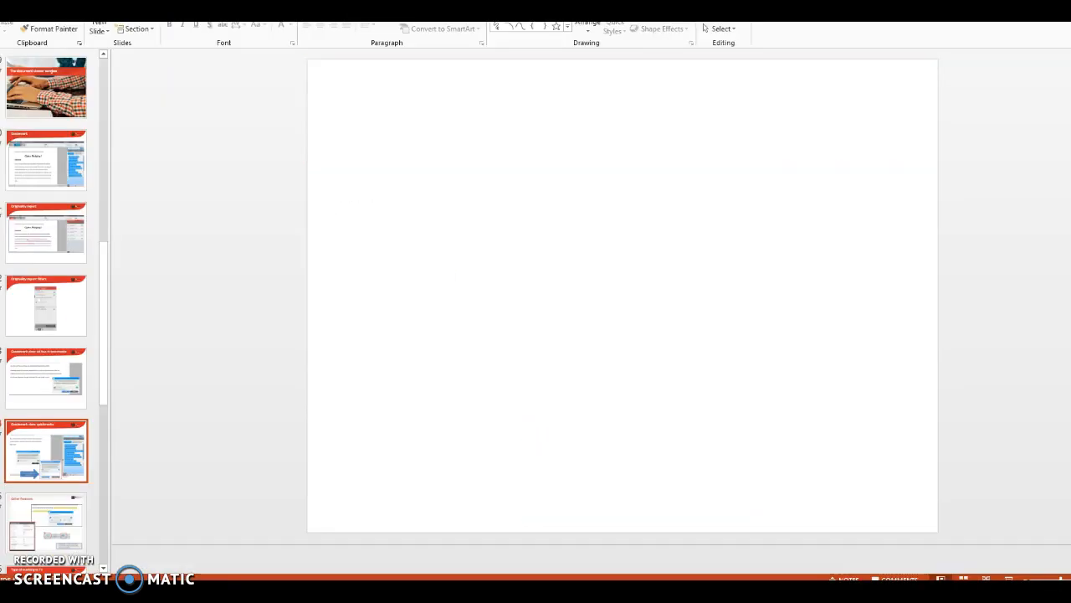
left_click(62, 531)
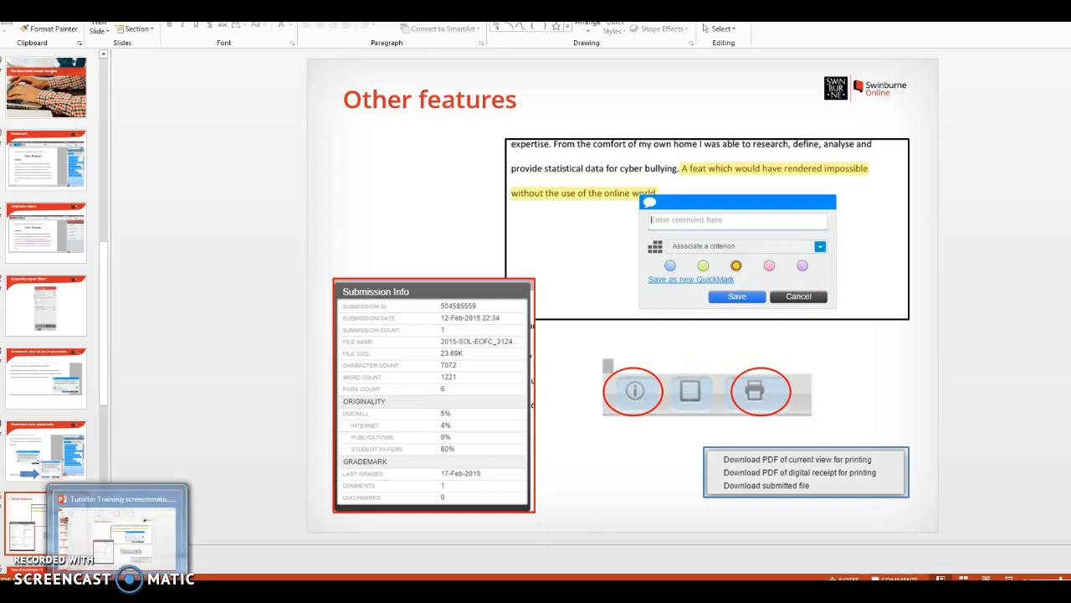
Step: Switch to the Turnitin viewer, view the paper's submission info and try its print options
left_click(117, 590)
scroll(248, 477, "down", 1)
scroll(248, 476, "down", 1)
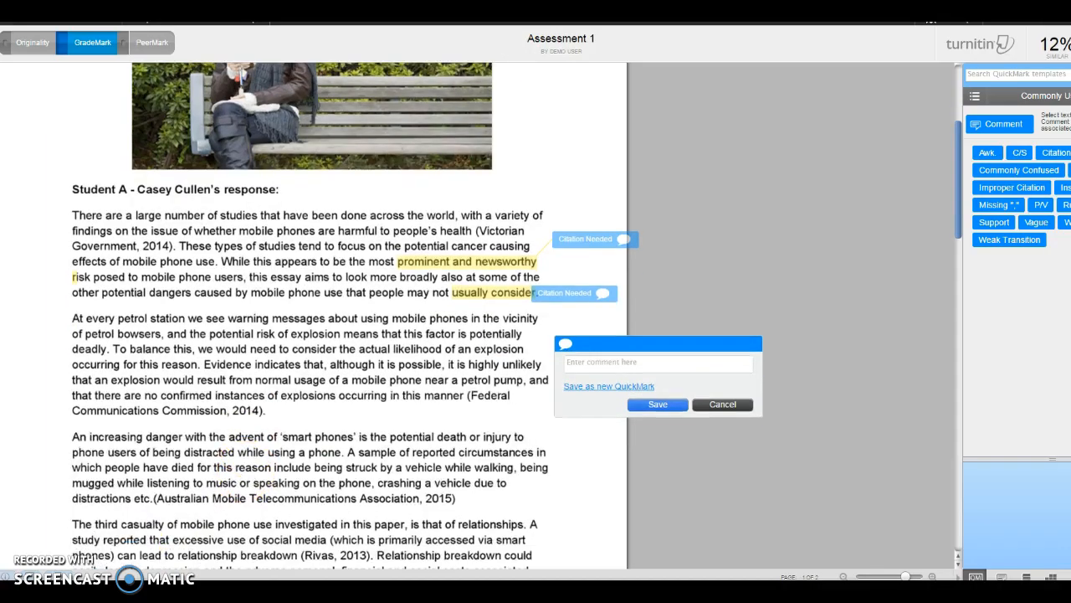
left_click(7, 577)
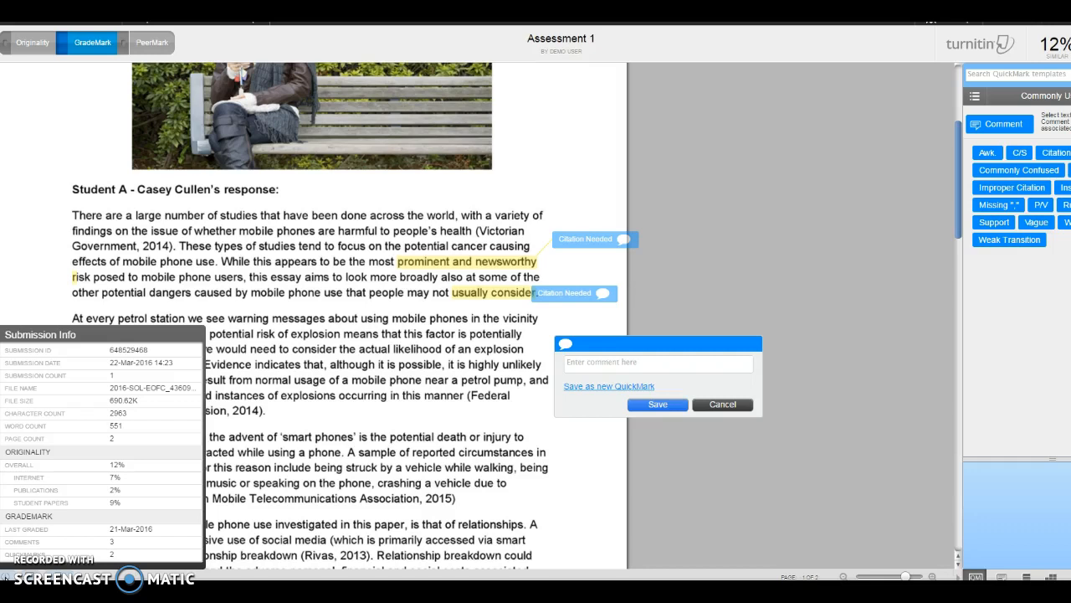
left_click(58, 576)
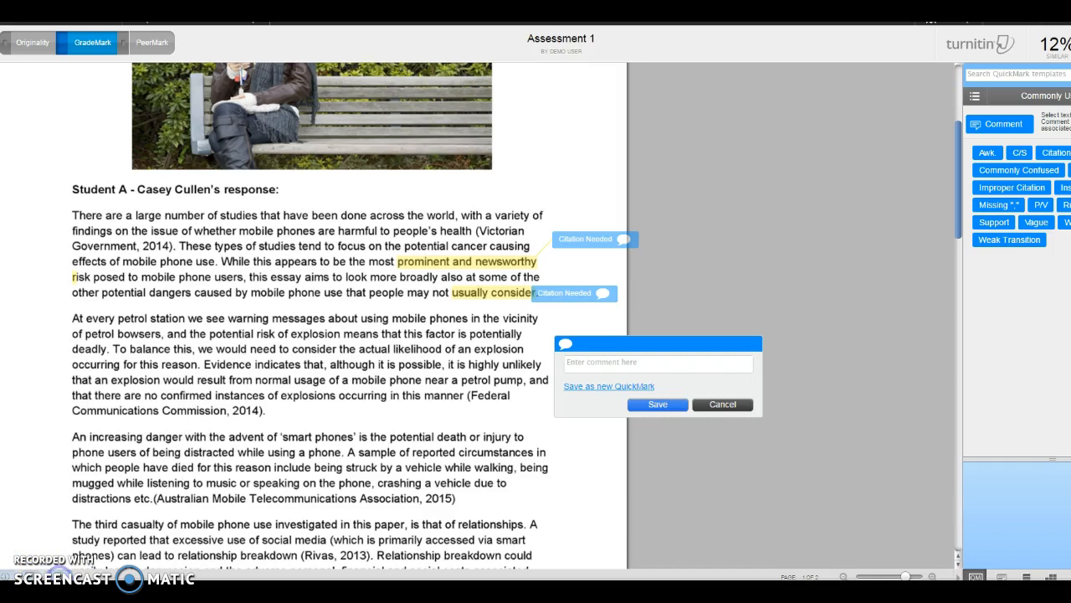
left_click(59, 572)
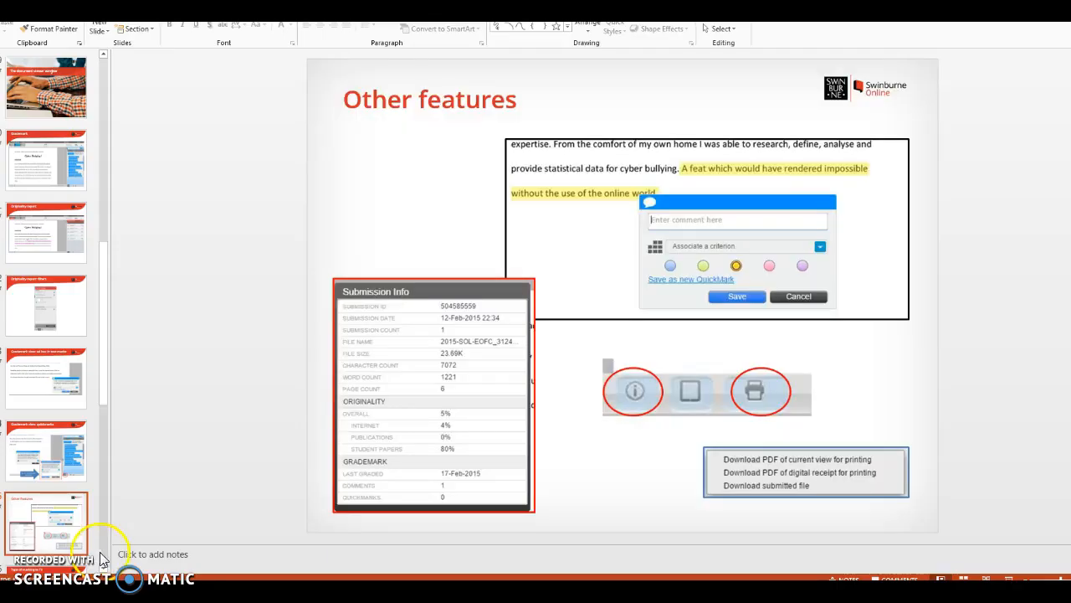
Step: Switch to PowerPoint and show the "Type of marking in TII" slide
left_click(103, 569)
scroll(46, 418, "down", 3)
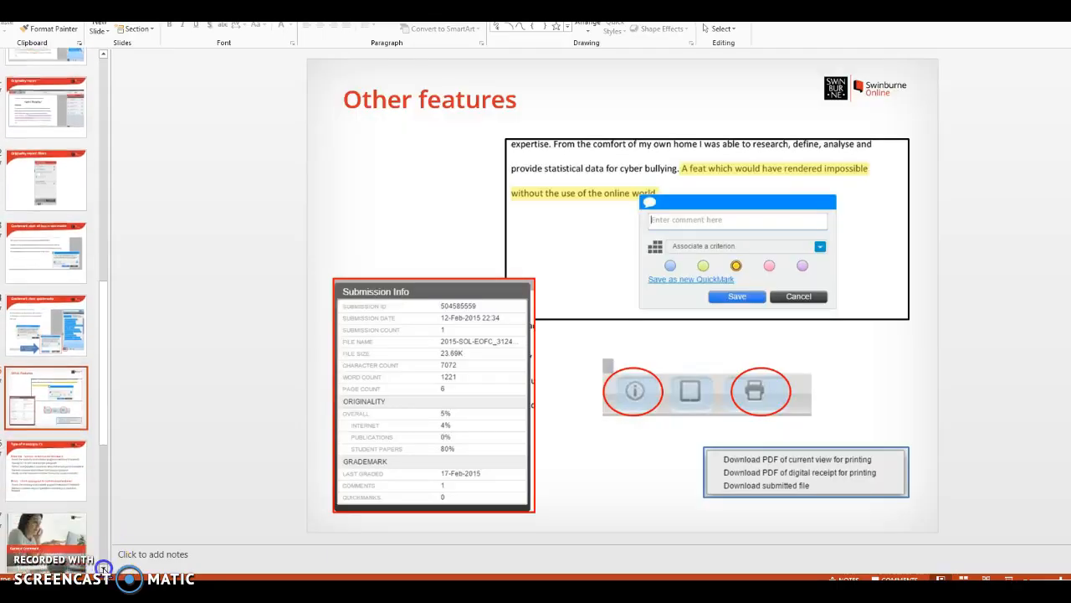
left_click(46, 453)
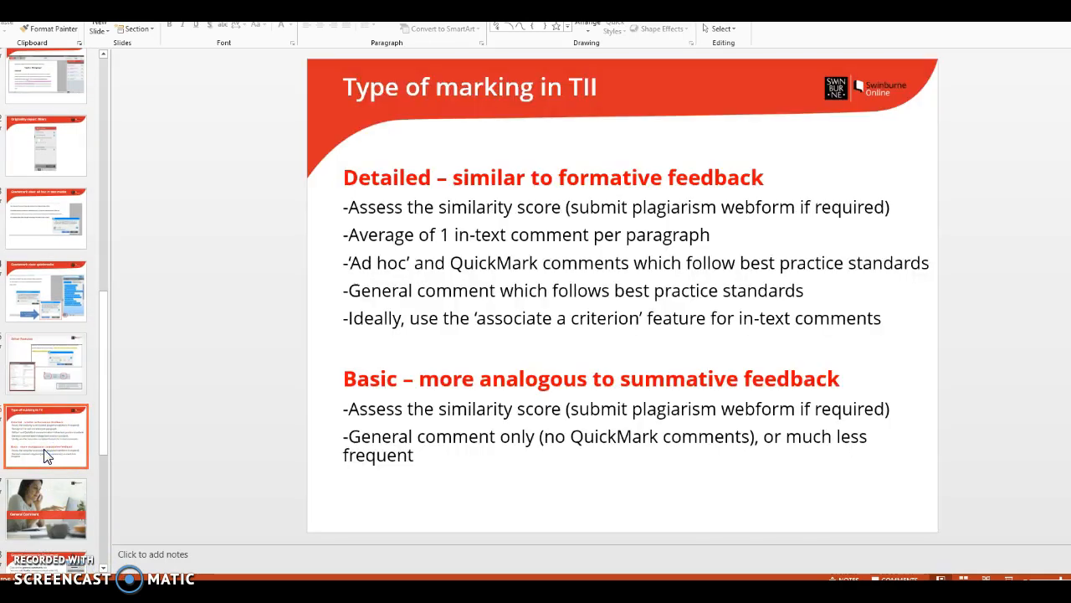